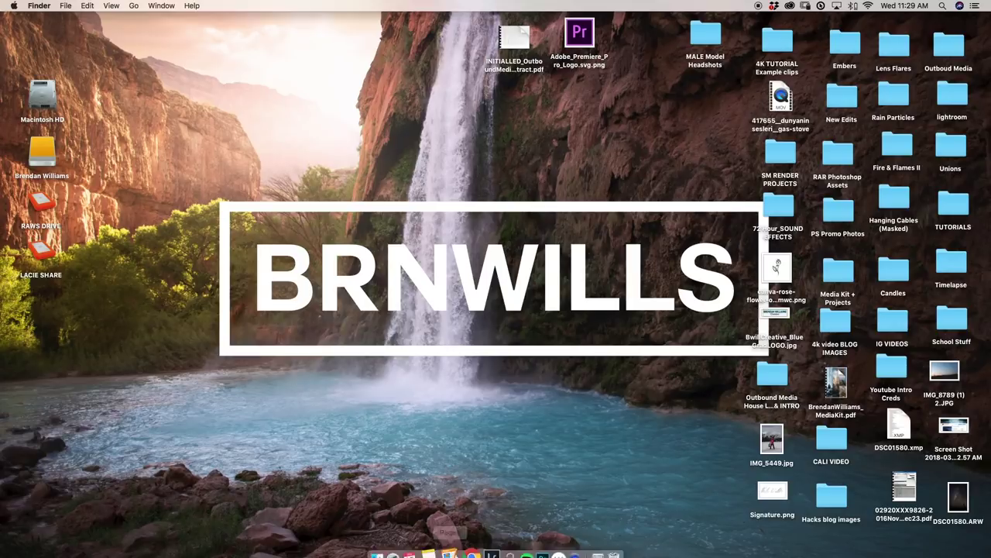
- Launch Wacom Desktop Center from Launchpad and open the Intuos Pro S orientation settings
{"action": "left_click", "coordinate": [395, 542]}
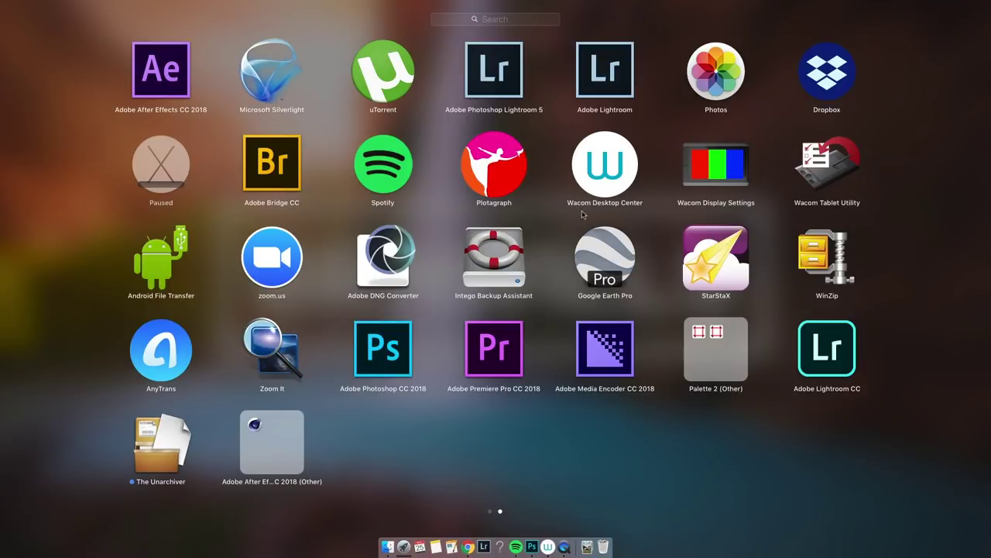
{"action": "left_click", "coordinate": [619, 179]}
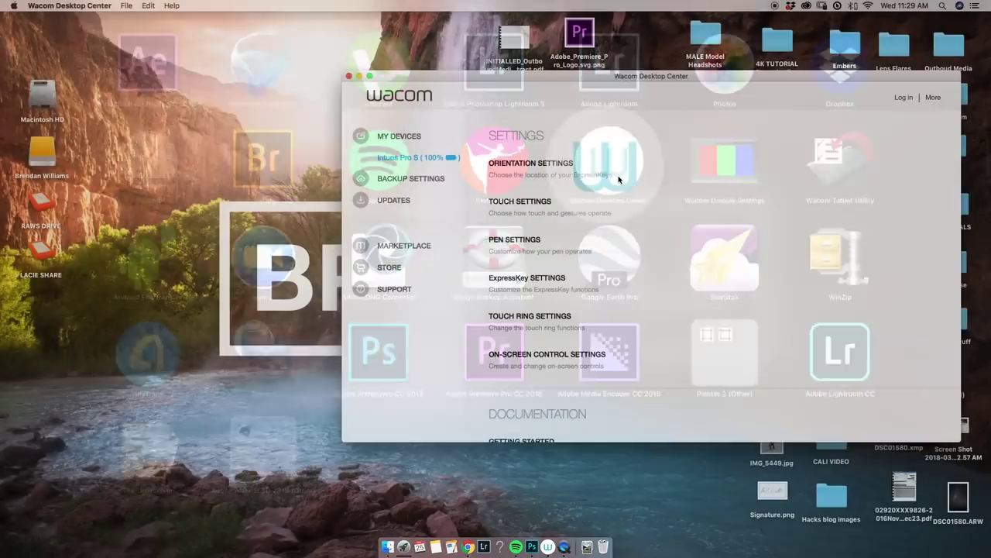
{"action": "left_click_drag", "start_coordinate": [551, 83], "coordinate": [369, 82]}
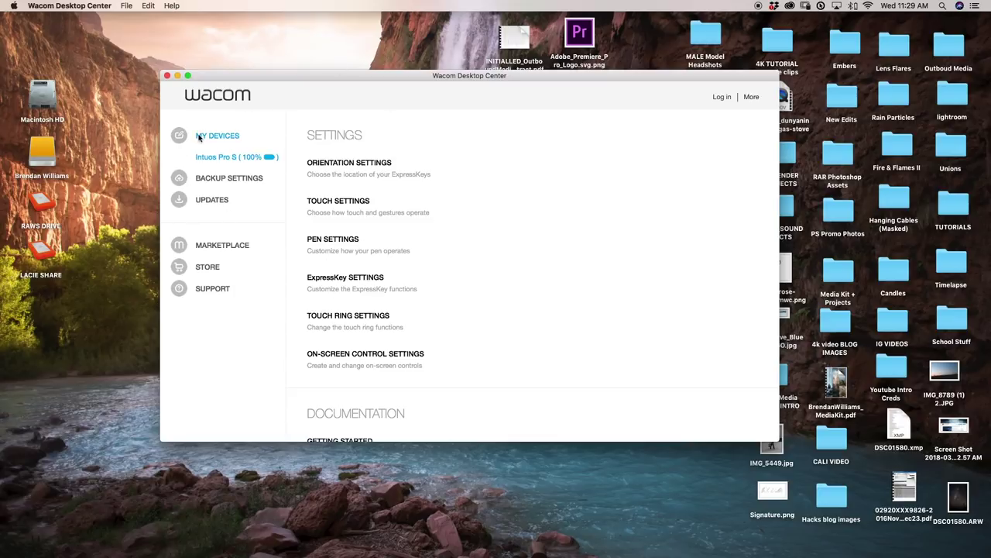
{"action": "left_click", "coordinate": [202, 138]}
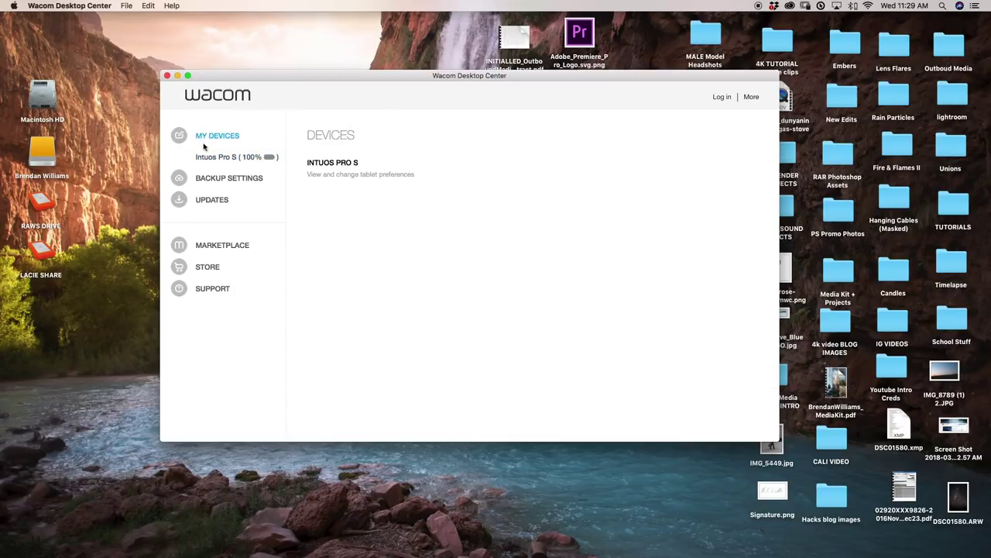
{"action": "left_click", "coordinate": [332, 164]}
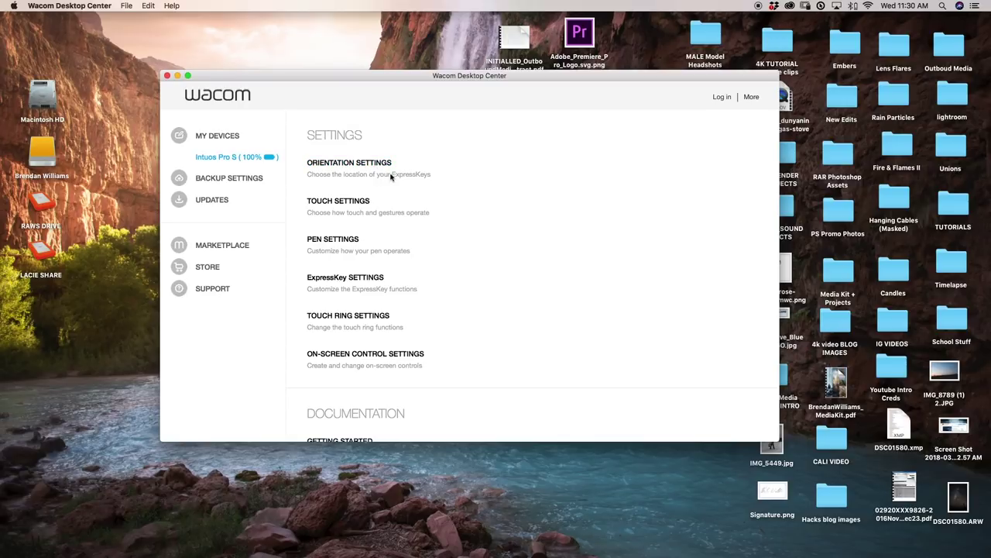
{"action": "left_click", "coordinate": [371, 163]}
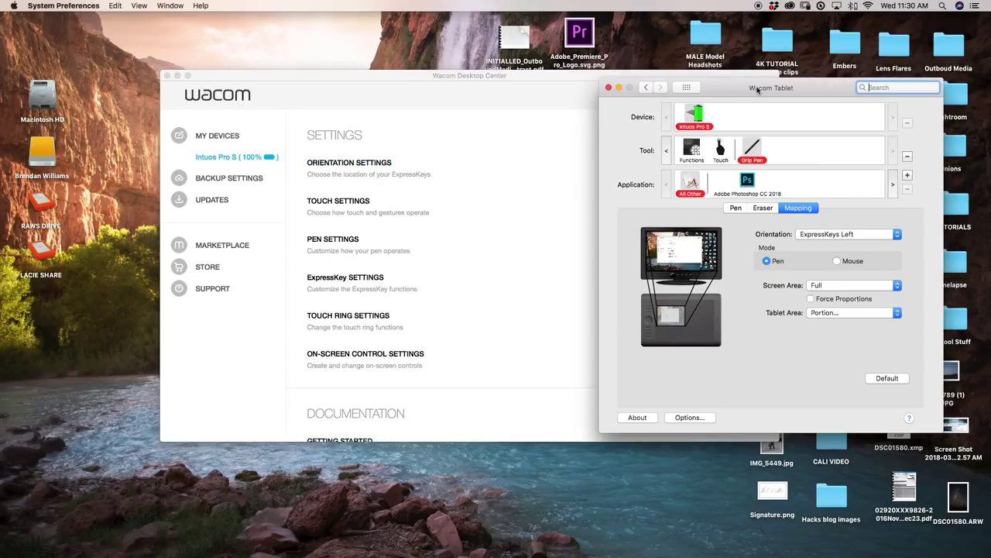
- Reposition the Wacom Tablet window and leave the Screen Area set to Full
{"action": "left_click_drag", "start_coordinate": [757, 90], "coordinate": [618, 93]}
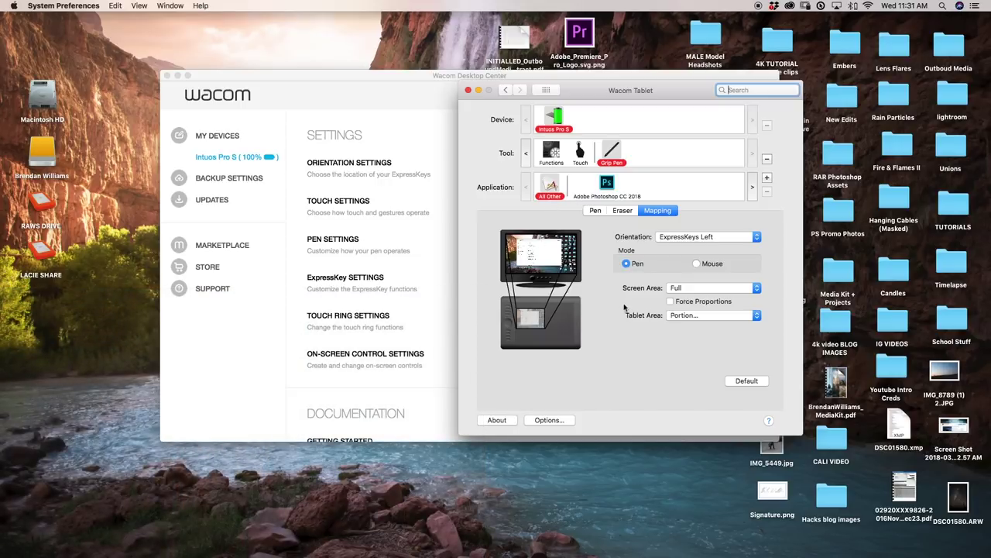
{"action": "left_click", "coordinate": [695, 291]}
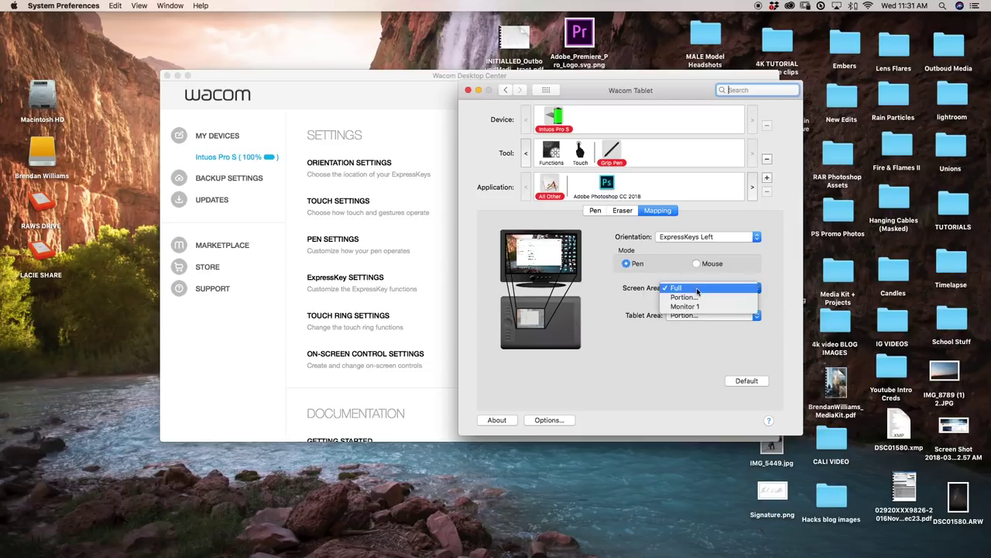
{"action": "left_click", "coordinate": [694, 289]}
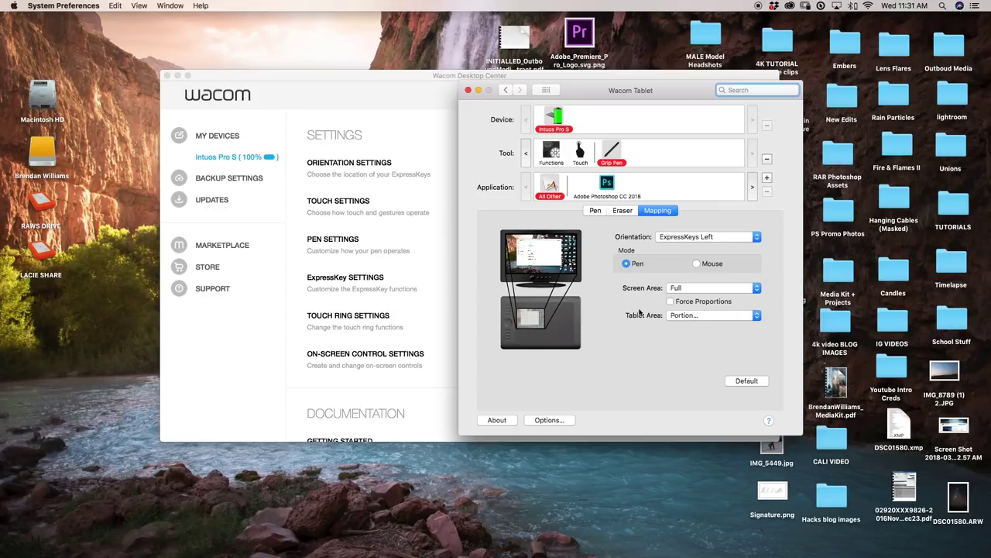
- Set Tablet Area to Portion with top 0, left 0, bottom 12646, right 17890
{"action": "left_click", "coordinate": [689, 316]}
{"action": "left_click", "coordinate": [692, 316]}
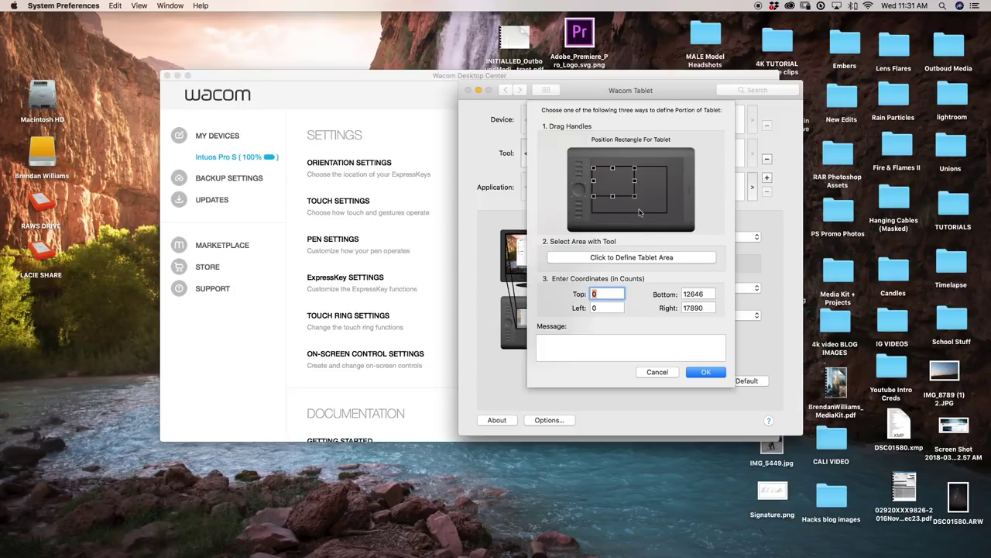
{"action": "left_click", "coordinate": [717, 374]}
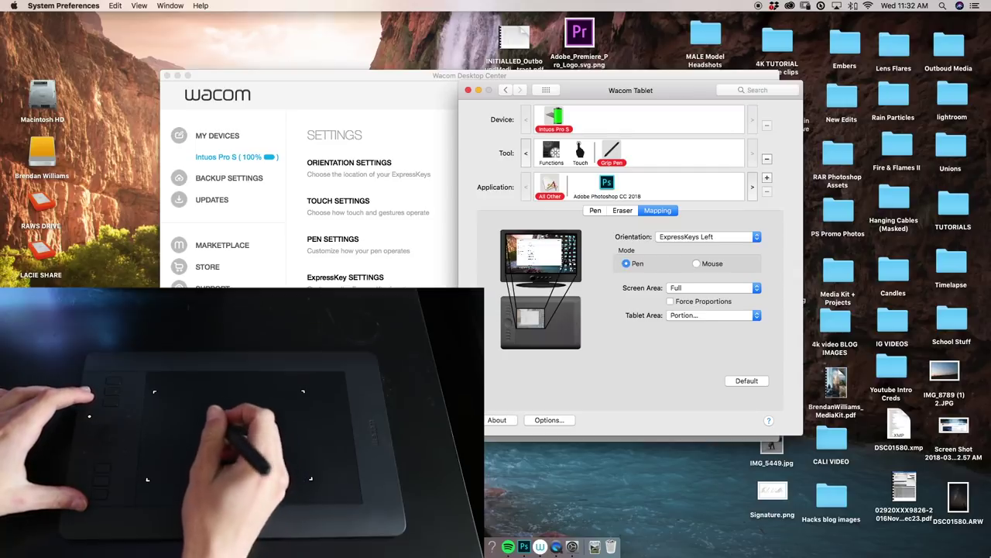
{"action": "left_click", "coordinate": [697, 236]}
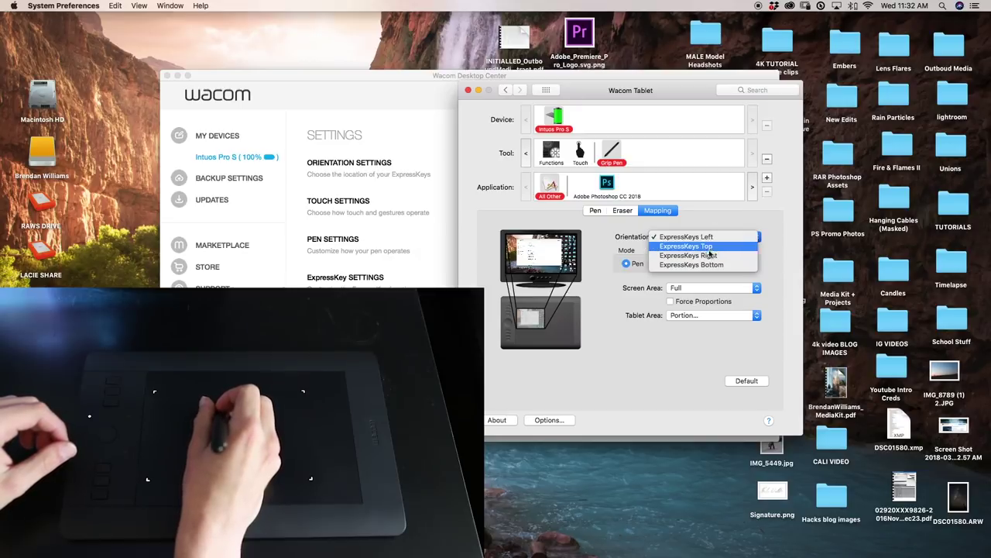
{"action": "left_click", "coordinate": [721, 222]}
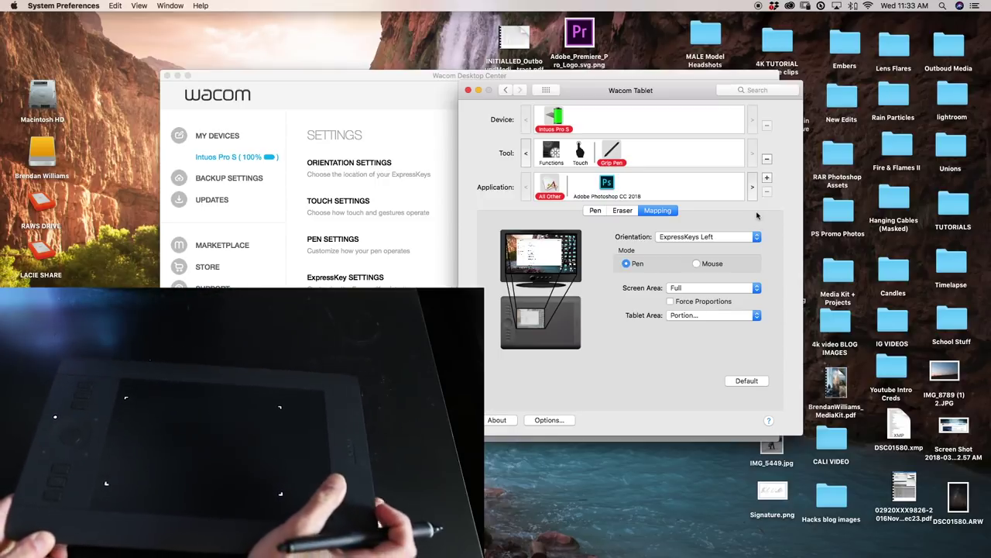
{"action": "left_click", "coordinate": [595, 210]}
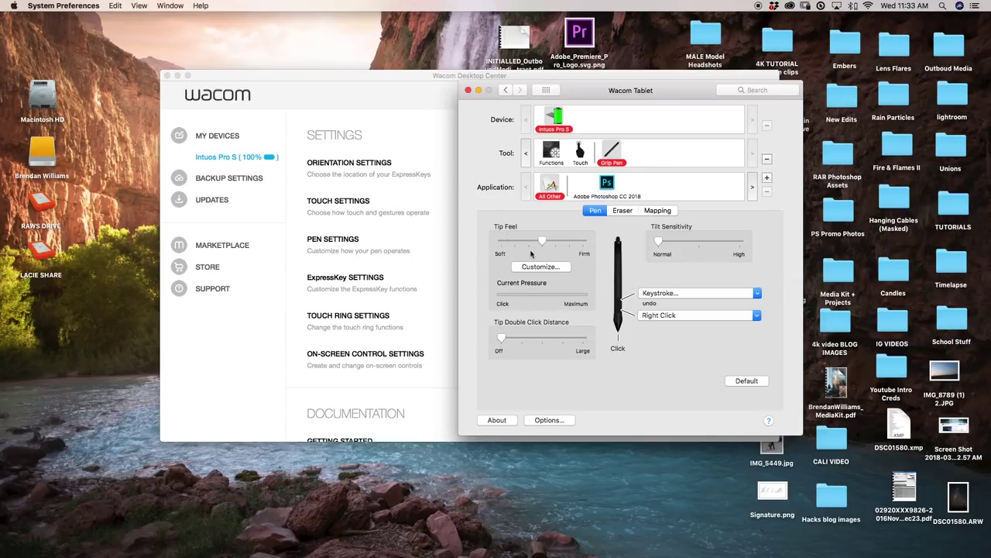
- Test pen pressure on the Current Pressure meter, then return Tip Feel to the middle
{"action": "left_click", "coordinate": [611, 305]}
{"action": "left_click", "coordinate": [608, 305]}
{"action": "left_click_drag", "start_coordinate": [608, 311], "coordinate": [605, 312]}
{"action": "left_click", "coordinate": [602, 310]}
{"action": "left_click", "coordinate": [621, 312]}
{"action": "left_click_drag", "start_coordinate": [617, 313], "coordinate": [589, 247]}
{"action": "left_click_drag", "start_coordinate": [592, 291], "coordinate": [591, 290]}
{"action": "left_click_drag", "start_coordinate": [582, 242], "coordinate": [538, 241]}
- Keep the lower pen button as Right Click, test it, and set the upper button to Keystroke (⌥⌘Z undo)
{"action": "left_click", "coordinate": [683, 317]}
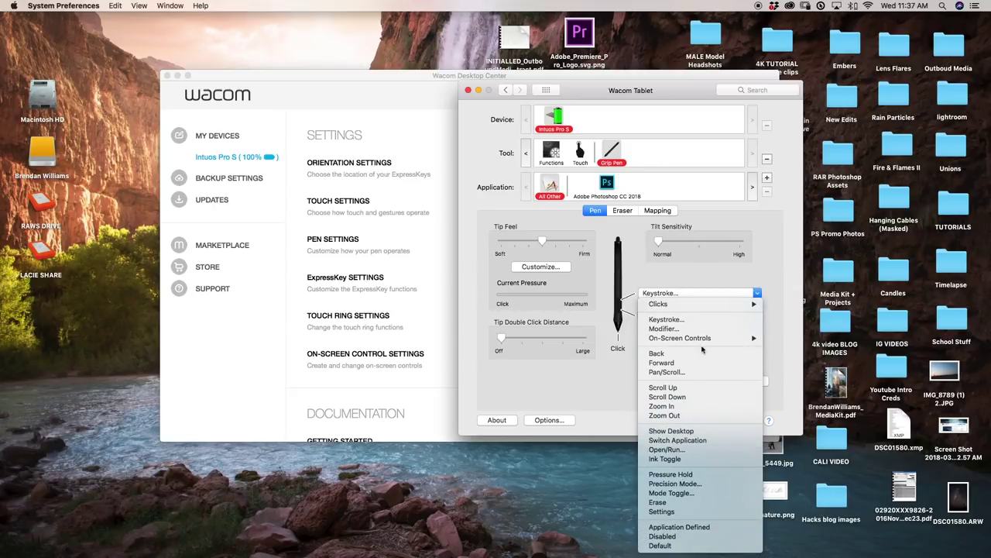
{"action": "mouse_move", "coordinate": [688, 310]}
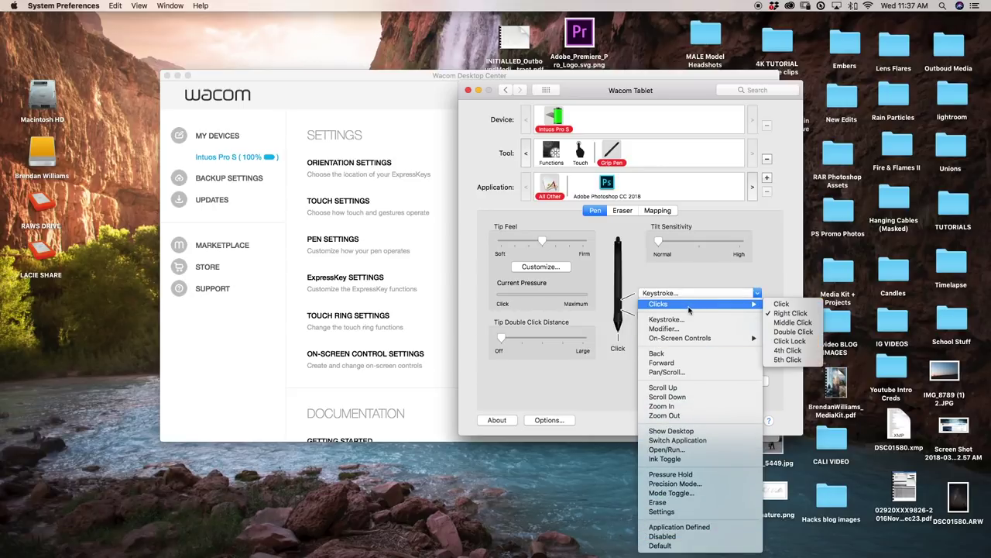
{"action": "left_click", "coordinate": [791, 312]}
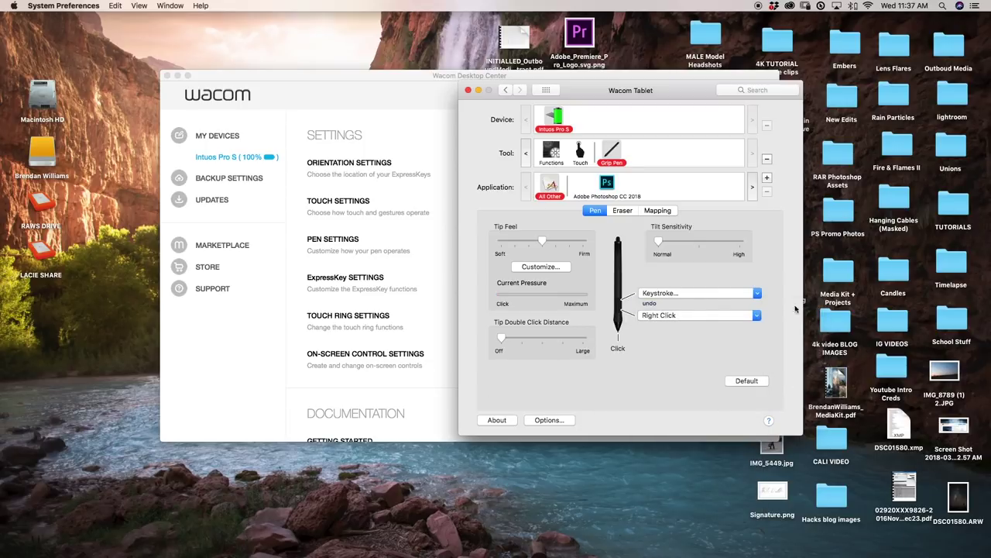
{"action": "right_click", "coordinate": [583, 461]}
{"action": "right_click", "coordinate": [451, 468]}
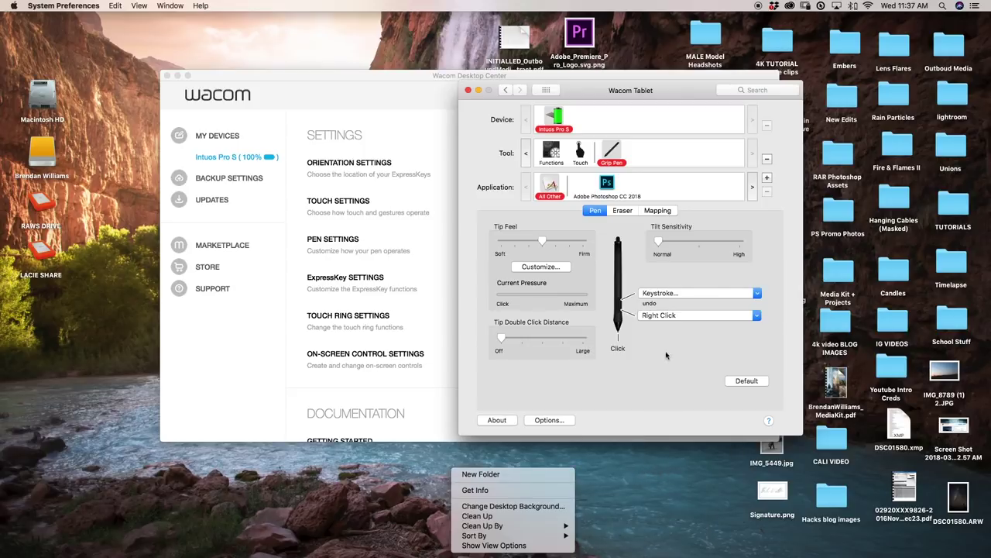
{"action": "left_click", "coordinate": [642, 375]}
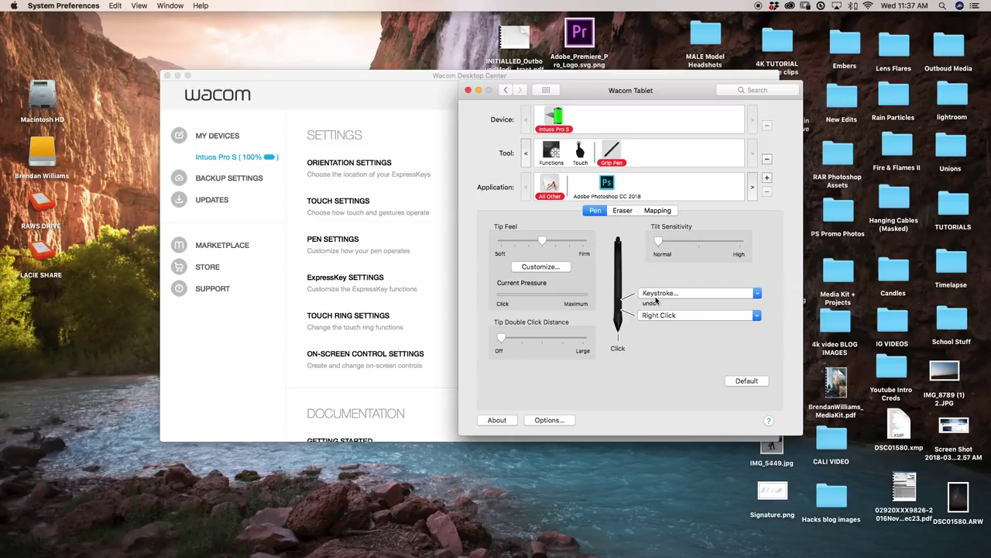
{"action": "left_click", "coordinate": [659, 294]}
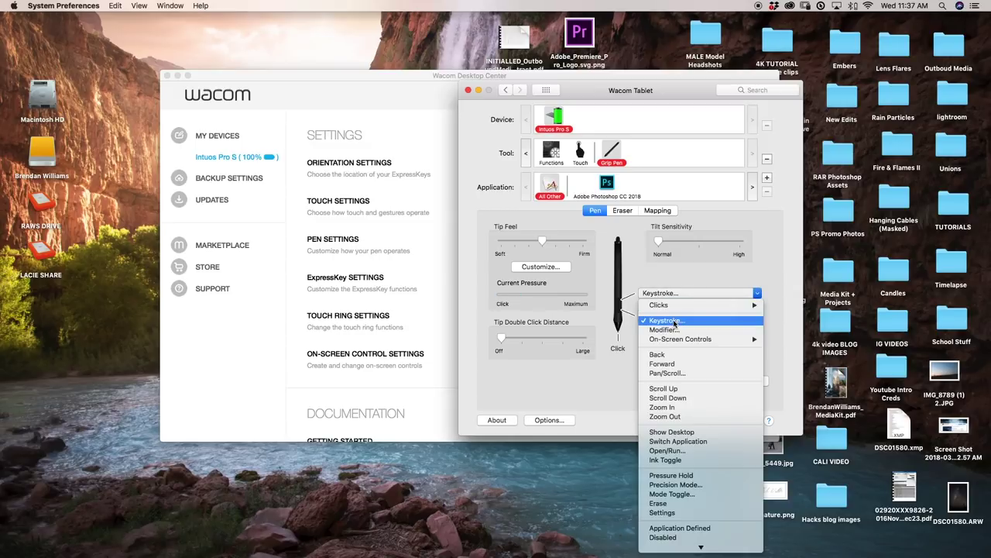
{"action": "left_click", "coordinate": [676, 324]}
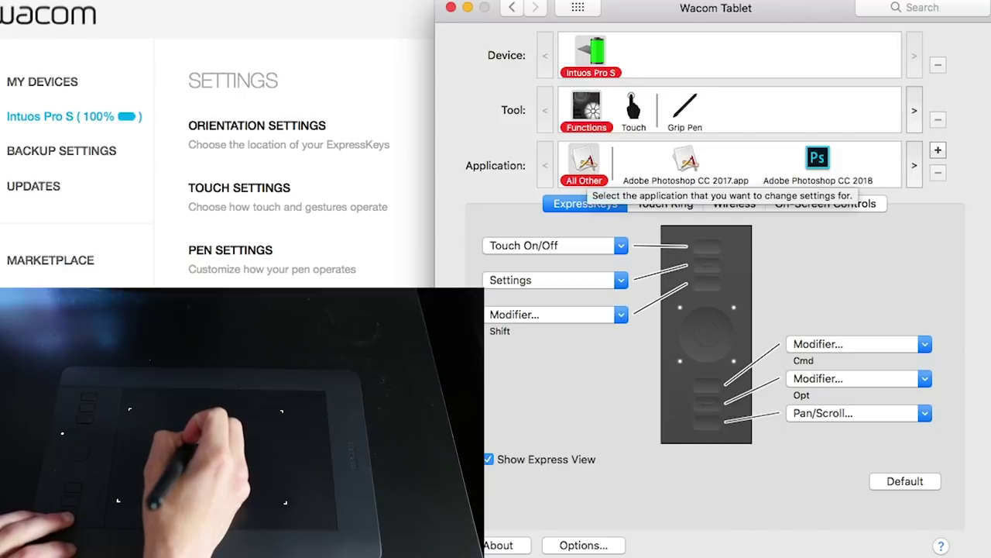
- View Photoshop CC 2018's ExpressKey assignments, then begin adding another application
{"action": "left_click", "coordinate": [817, 161]}
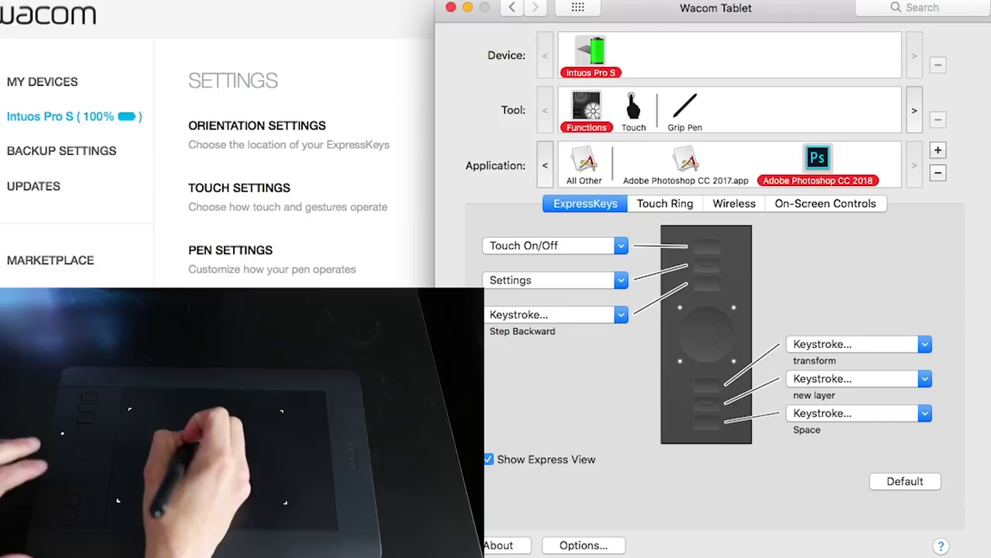
{"action": "left_click", "coordinate": [938, 149]}
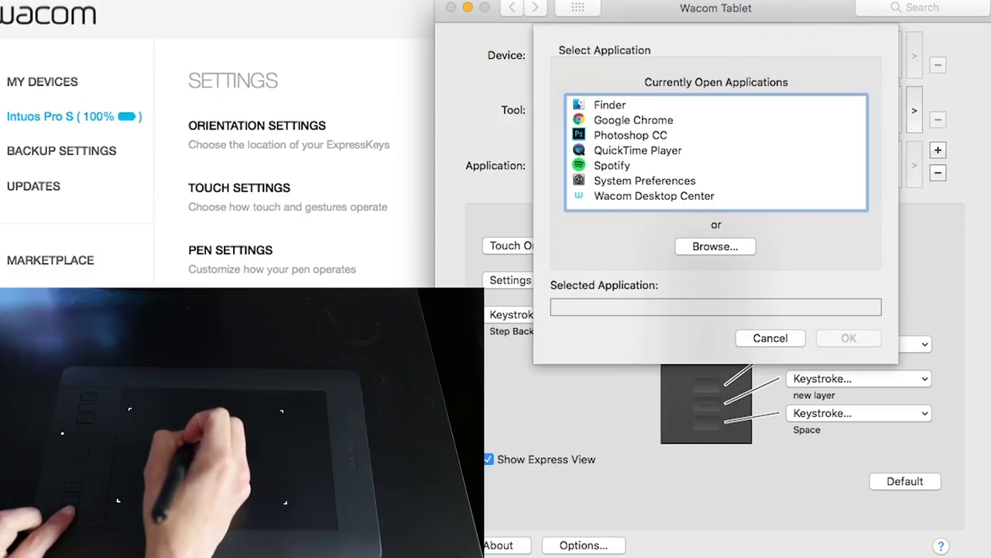
{"action": "key", "text": "Escape"}
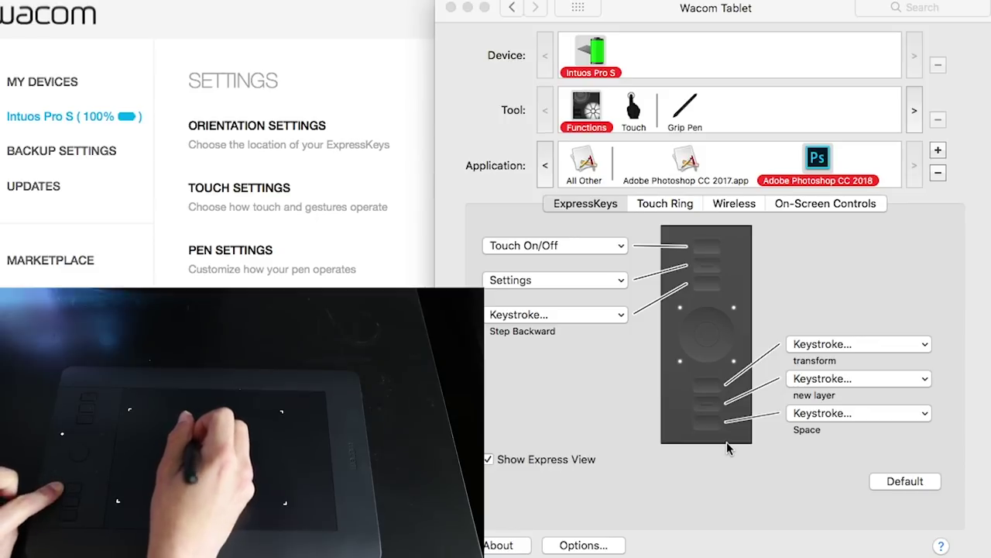
- Clear and re-record the transform ExpressKey's keystroke as ⌘T for Photoshop CC 2018
{"action": "left_click", "coordinate": [857, 343]}
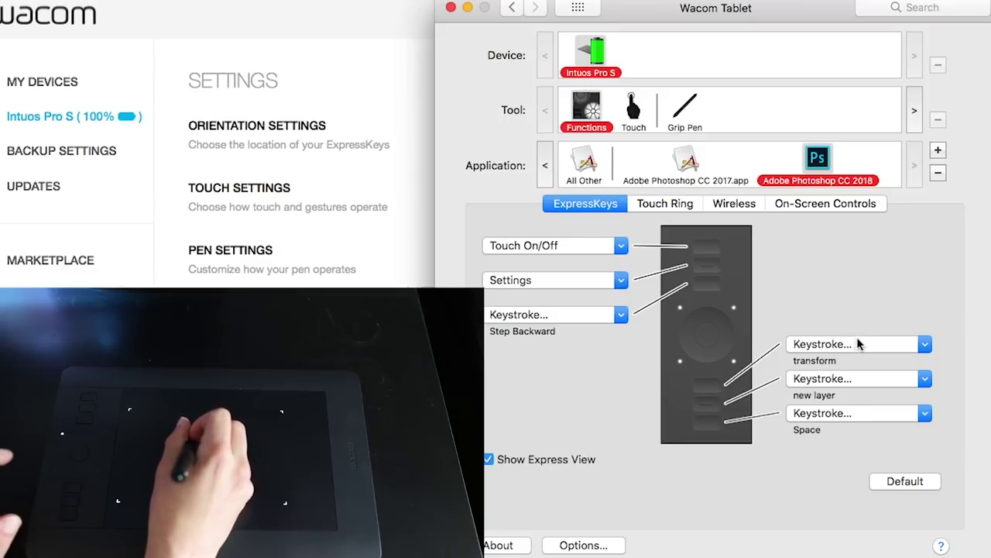
{"action": "left_click", "coordinate": [858, 344]}
{"action": "left_click", "coordinate": [838, 386]}
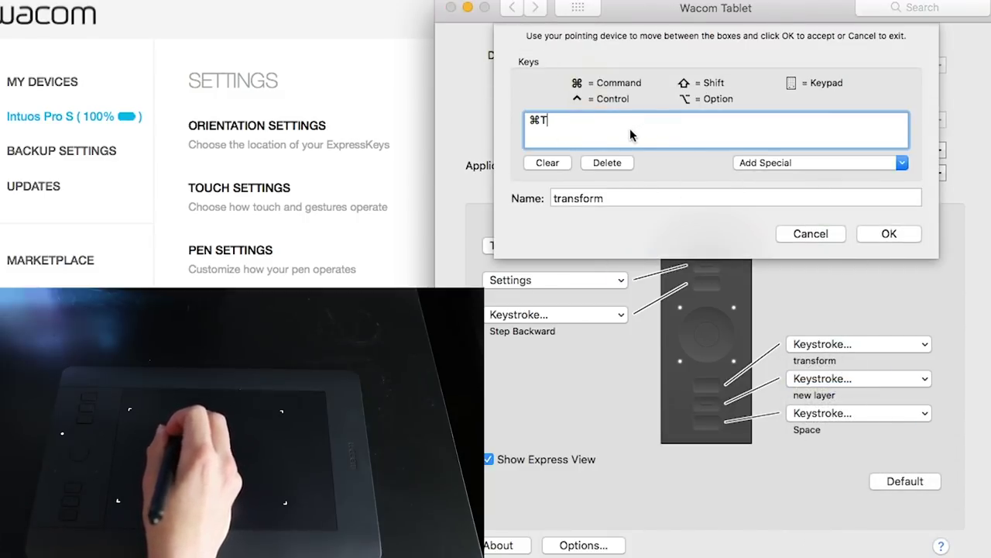
{"action": "left_click", "coordinate": [810, 233]}
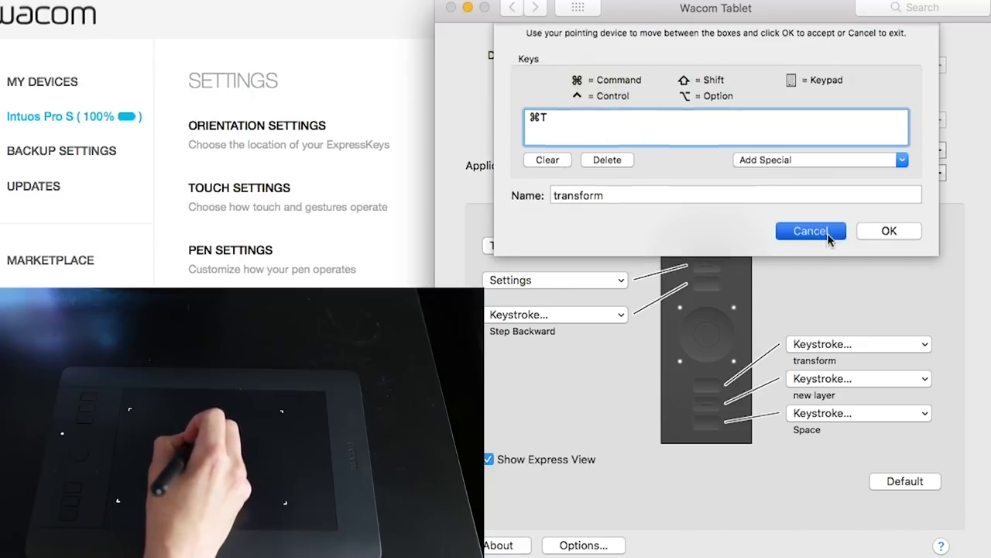
{"action": "left_click", "coordinate": [848, 344]}
{"action": "left_click", "coordinate": [834, 390]}
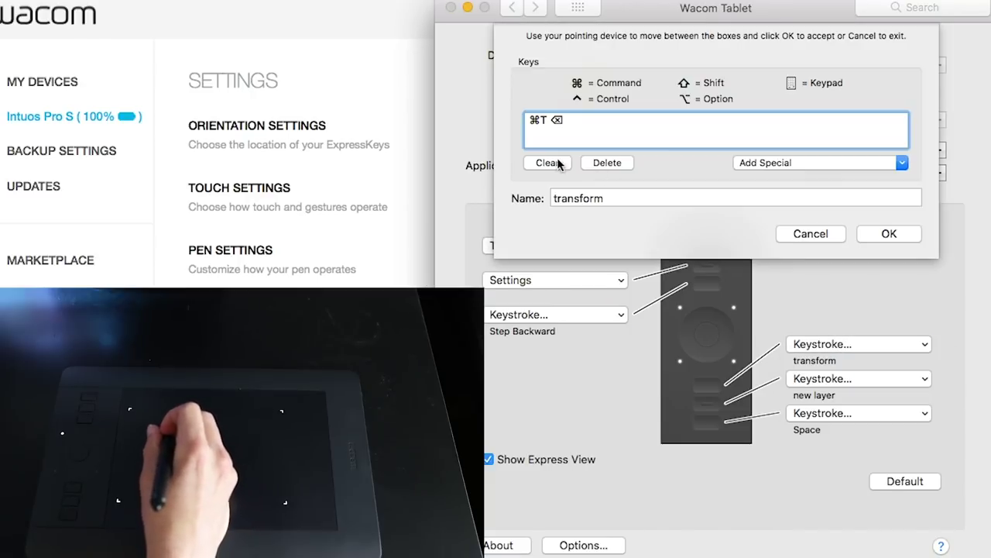
{"action": "left_click", "coordinate": [558, 163]}
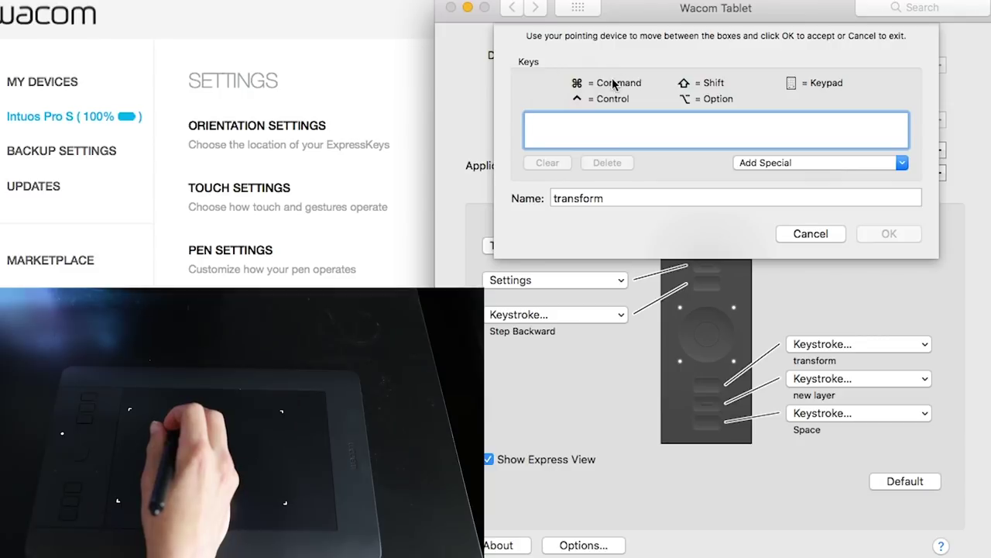
{"action": "key", "text": "super+t"}
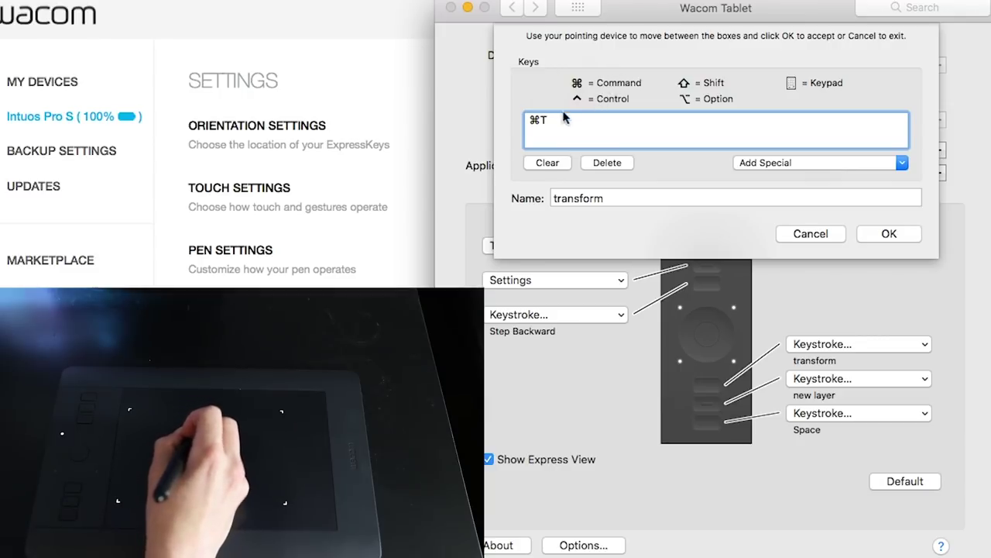
{"action": "left_click", "coordinate": [887, 234]}
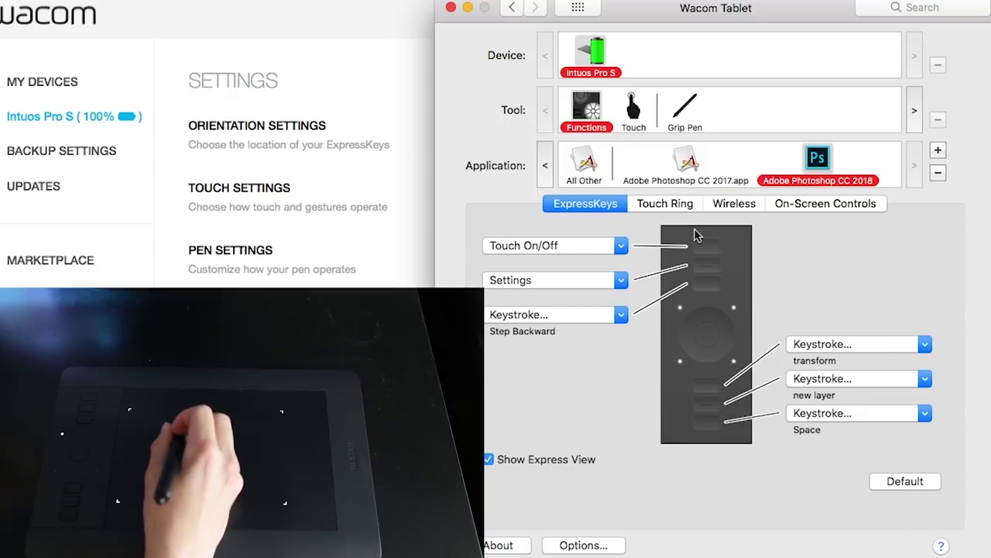
- Show the Touch Ring functions: Auto Scroll/Zoom, Rotate, Cycle Layers and Brush Size
{"action": "left_click", "coordinate": [665, 206]}
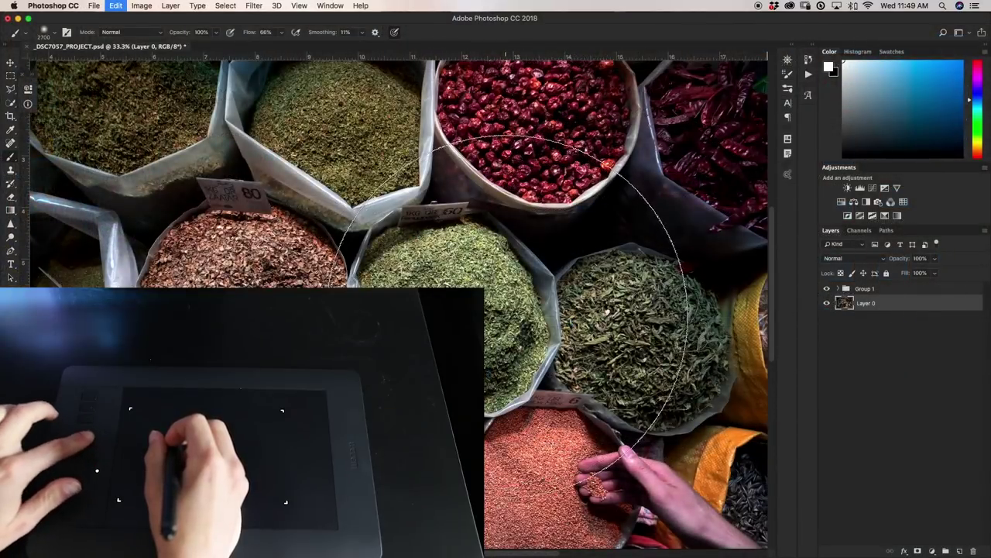
- Enlarge and then shrink the Photoshop brush until it is far smaller than 2800
{"action": "key", "text": "bracketright"}
{"action": "key", "text": "bracketright"}
{"action": "key", "text": "bracketright"}
{"action": "key", "text": "bracketright"}
{"action": "key", "text": "bracketright"}
{"action": "key", "text": "bracketright"}
{"action": "key", "text": "bracketright"}
{"action": "key", "text": "bracketright"}
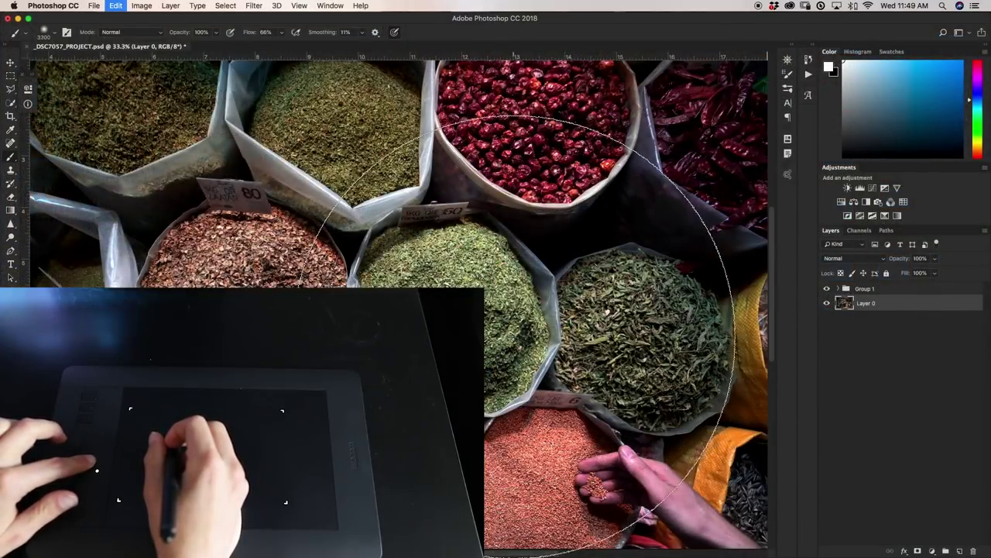
{"action": "key", "text": "bracketleft"}
{"action": "key", "text": "bracketleft"}
{"action": "key", "text": "bracketleft"}
{"action": "key", "text": "bracketleft"}
{"action": "key", "text": "bracketleft"}
{"action": "key", "text": "bracketleft"}
{"action": "key", "text": "bracketleft"}
{"action": "key", "text": "bracketleft"}
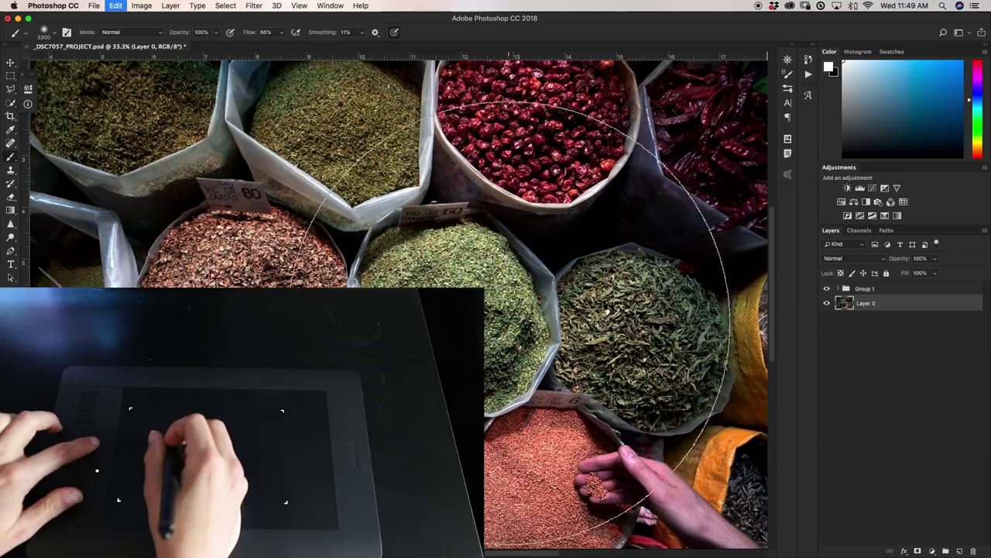
{"action": "key", "text": "bracketleft"}
{"action": "key", "text": "bracketleft"}
{"action": "key", "text": "bracketleft"}
{"action": "key", "text": "bracketleft"}
{"action": "key", "text": "bracketleft"}
{"action": "key", "text": "bracketleft"}
{"action": "key", "text": "bracketleft"}
{"action": "key", "text": "bracketleft"}
{"action": "key", "text": "bracketleft"}
{"action": "key", "text": "bracketleft"}
{"action": "key", "text": "bracketleft"}
{"action": "key", "text": "bracketleft"}
{"action": "key", "text": "bracketleft"}
{"action": "key", "text": "bracketleft"}
{"action": "key", "text": "bracketleft"}
{"action": "key", "text": "bracketleft"}
{"action": "key", "text": "bracketleft"}
{"action": "key", "text": "bracketleft"}
{"action": "key", "text": "bracketleft"}
{"action": "key", "text": "bracketleft"}
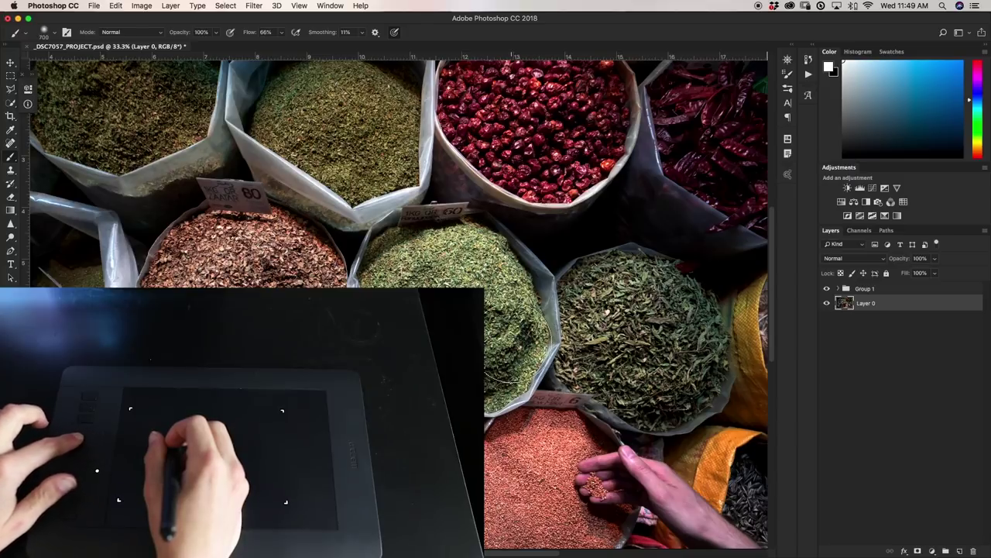
{"action": "key", "text": "bracketright"}
{"action": "key", "text": "bracketright"}
{"action": "key", "text": "bracketright"}
{"action": "key", "text": "bracketright"}
{"action": "key", "text": "bracketright"}
{"action": "key", "text": "bracketright"}
{"action": "key", "text": "bracketleft"}
{"action": "key", "text": "bracketleft"}
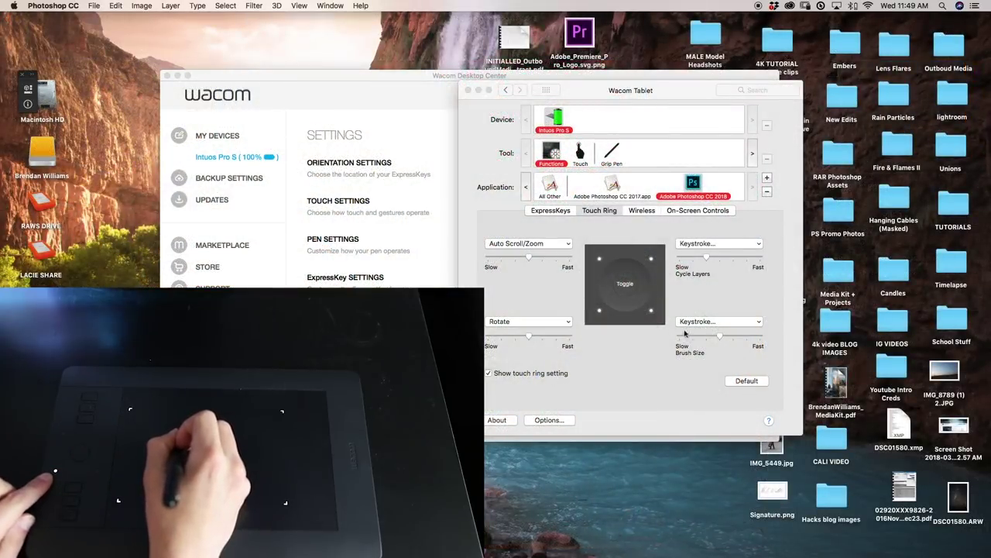
- Open the second touch ring function's menu and leave it on Rotate
{"action": "left_click", "coordinate": [550, 322]}
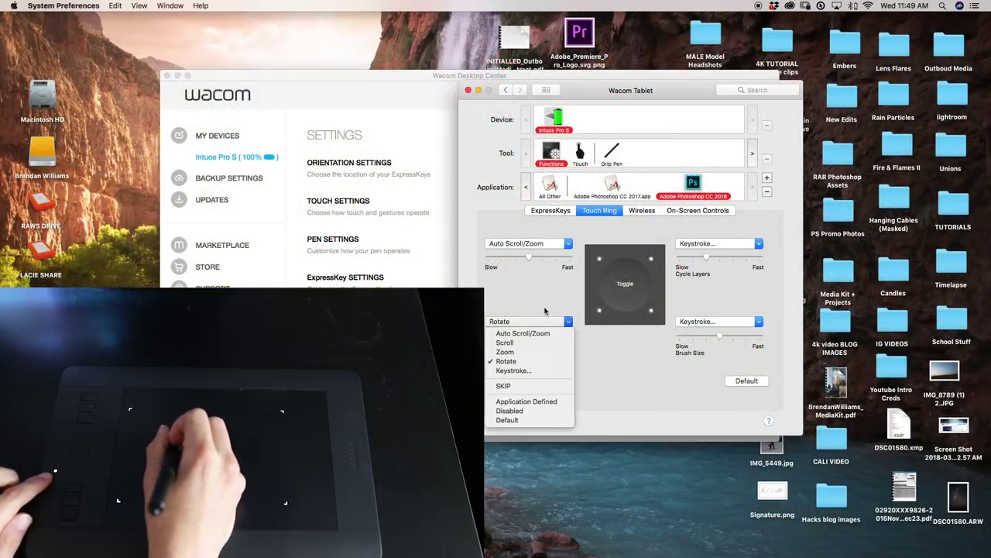
{"action": "left_click", "coordinate": [546, 325]}
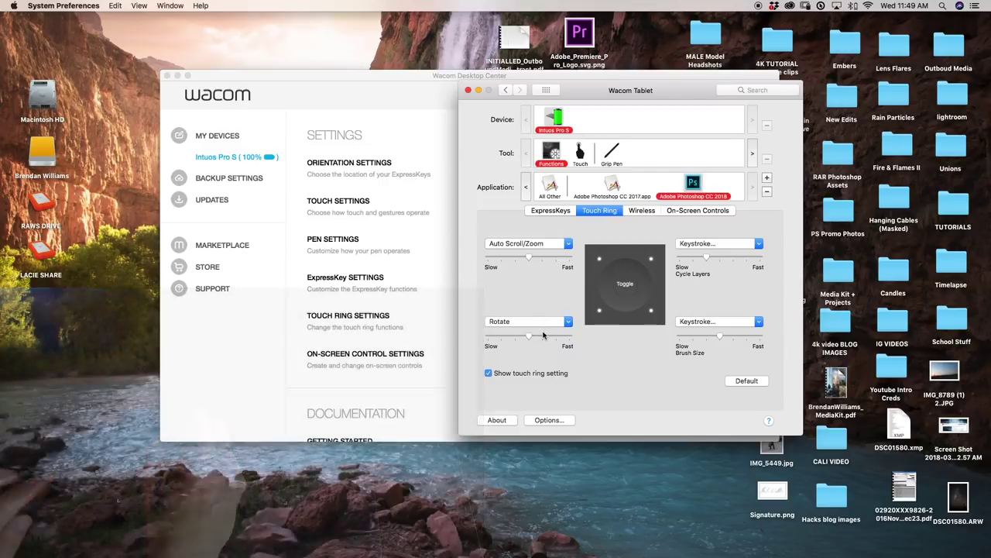